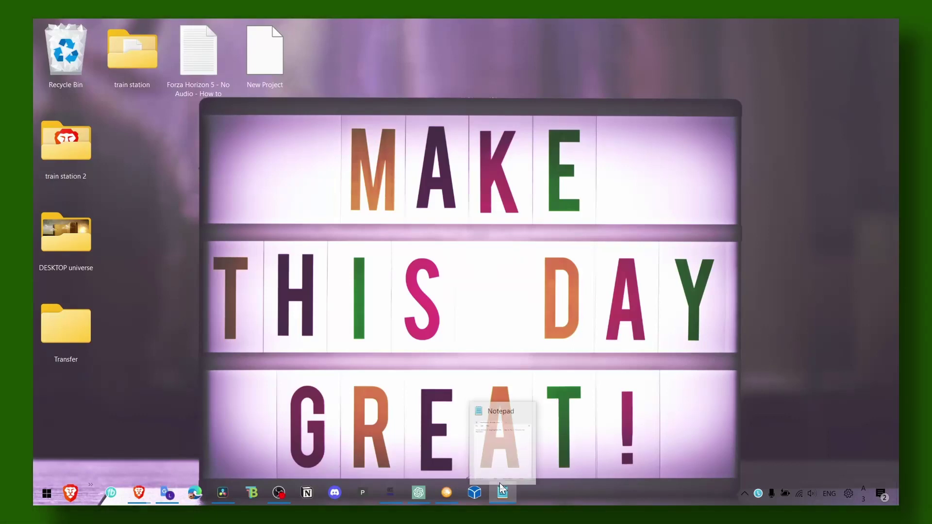
- View the Forza Horizon 4 title note in Notepad, then minimize it
click(501, 487)
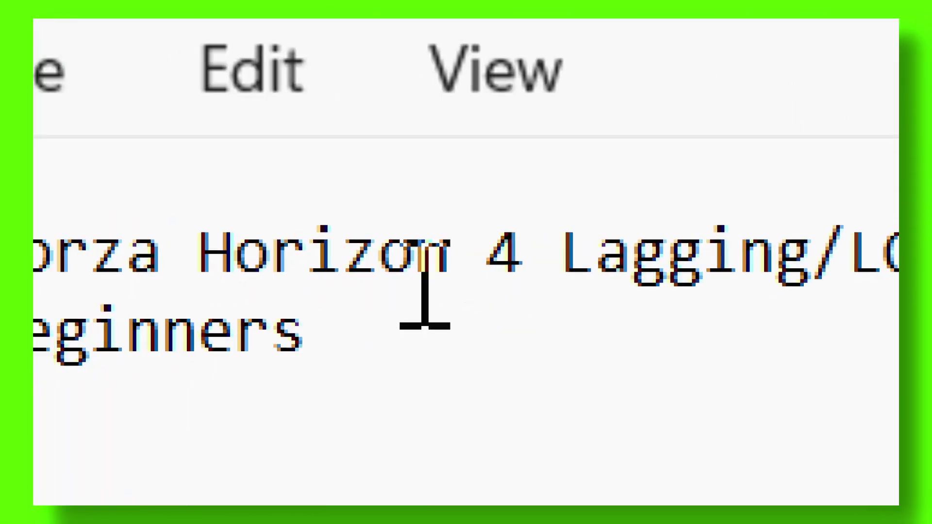
drag(481, 261, 706, 272)
click(806, 267)
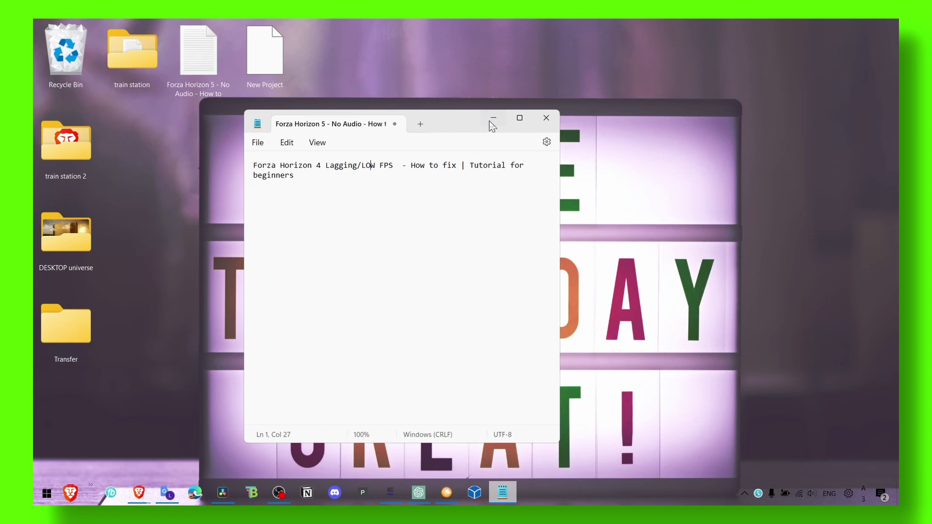
click(441, 217)
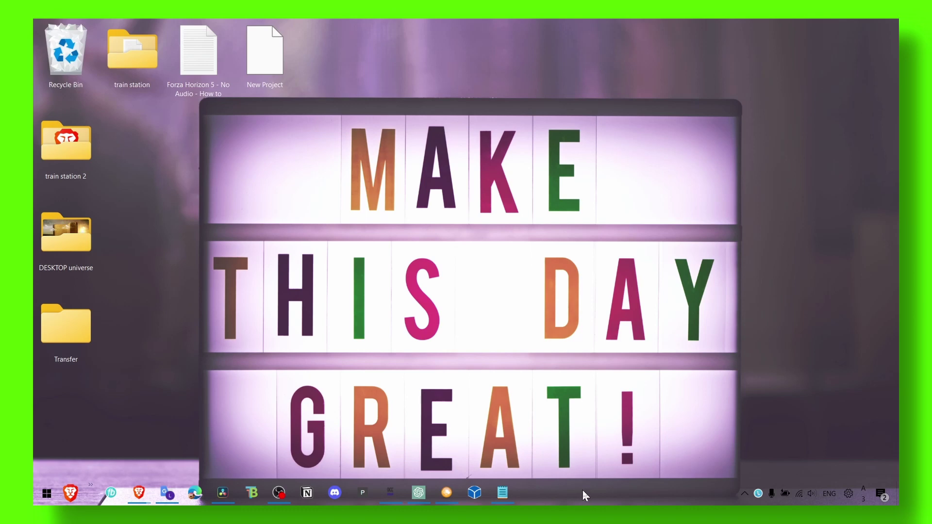
- Search 'power' and switch the active power plan to High Performance
key(super+s)
text(power)
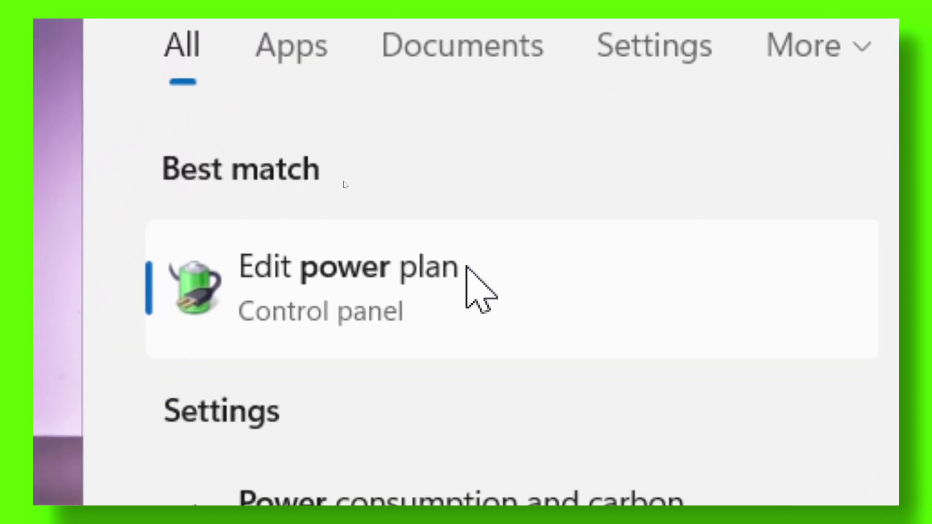
click(345, 185)
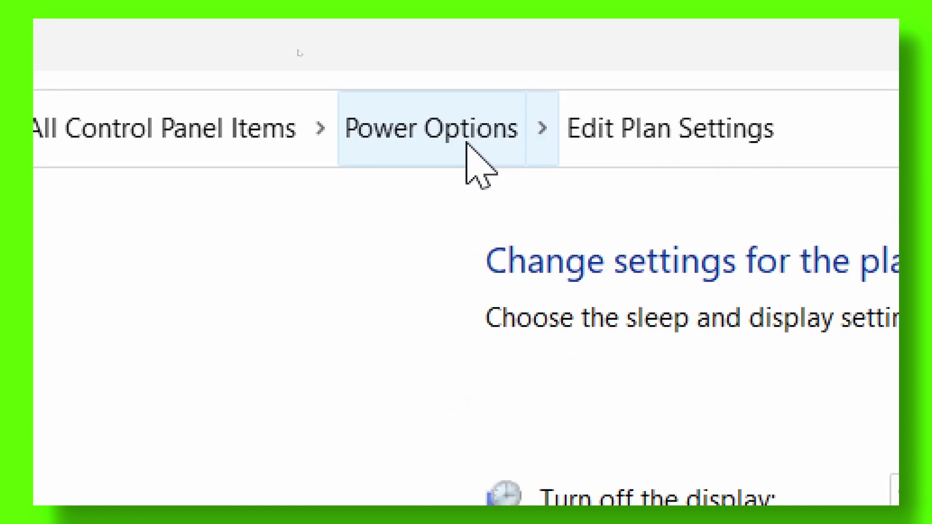
click(451, 146)
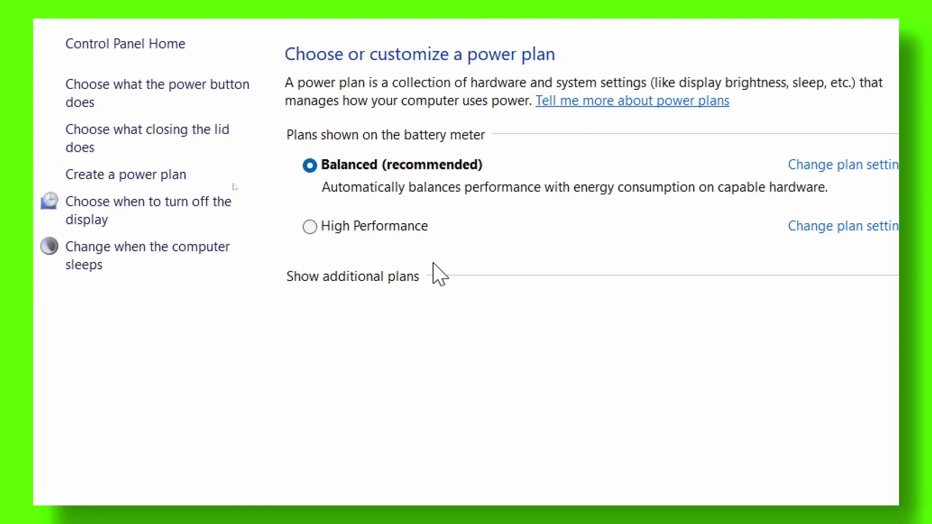
click(368, 229)
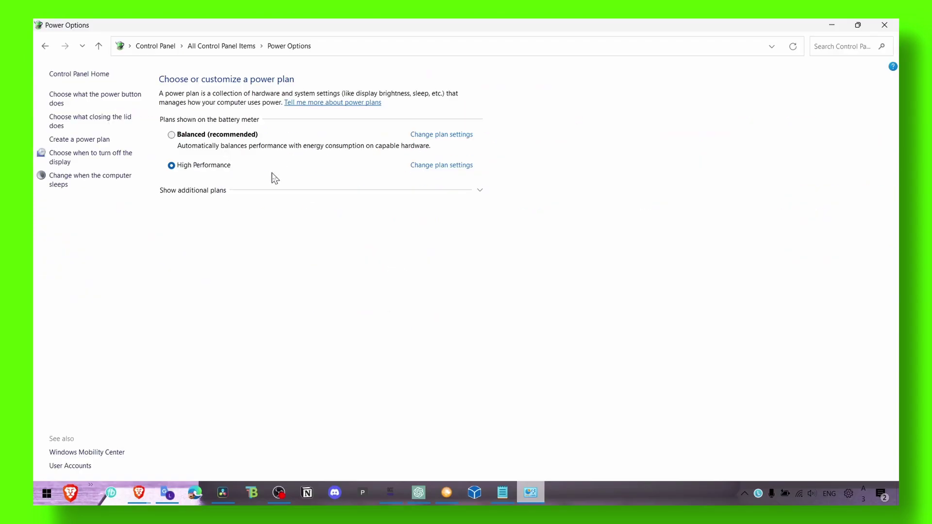
- Review the plan's processor power management and Maximum processor state settings, then close the plan windows
click(422, 166)
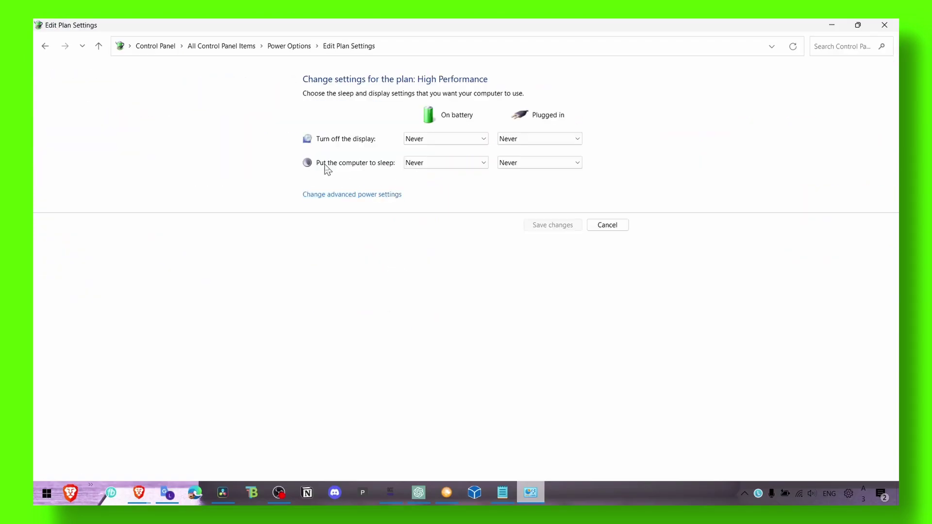
click(327, 195)
scroll(199, 231, down, 2)
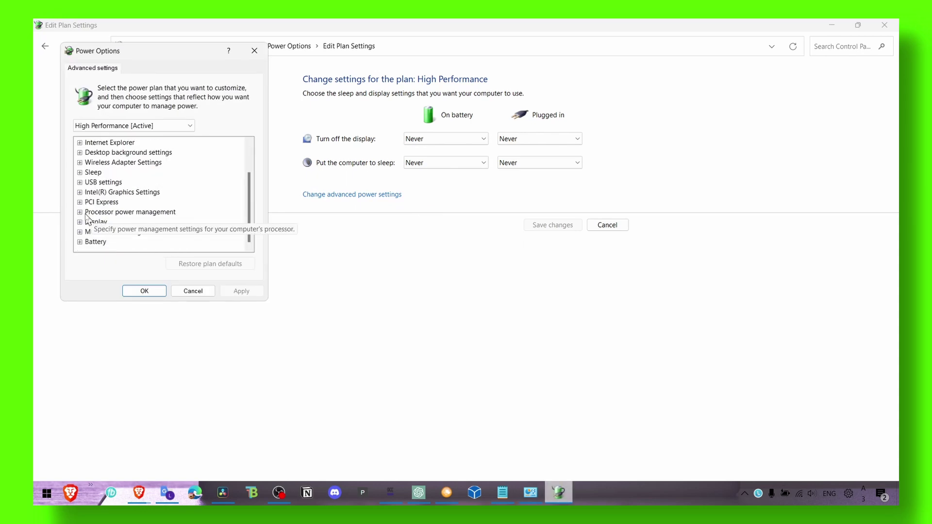
double_click(160, 212)
double_click(111, 233)
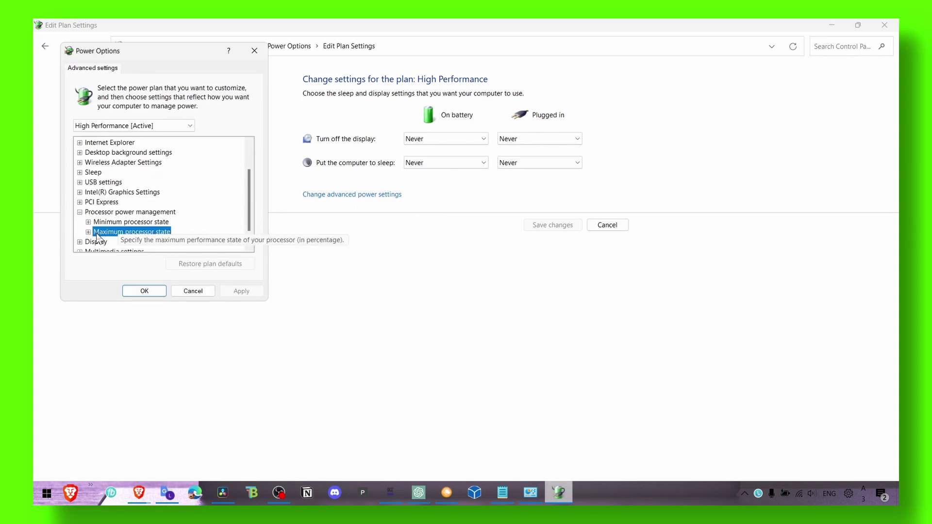
click(145, 290)
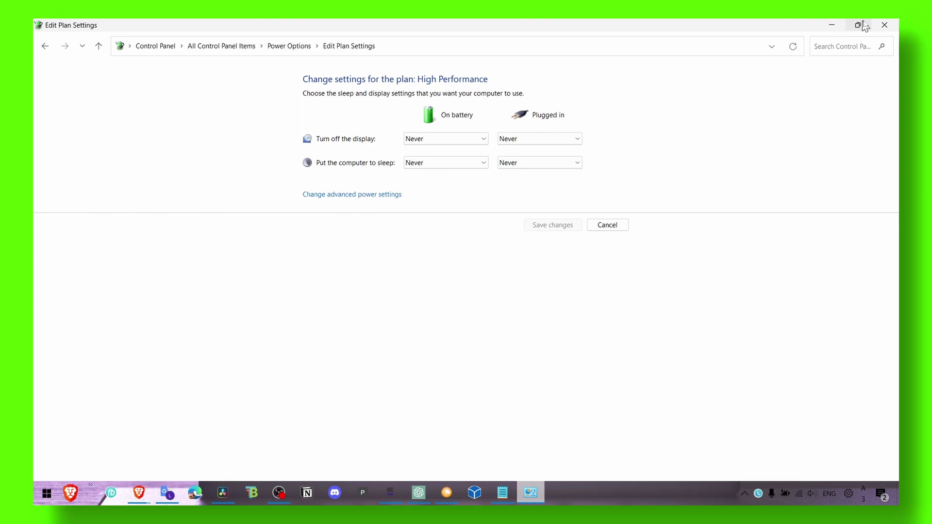
click(884, 25)
- Search 'adjust' and open 'Adjust the appearance and performance of Windows'
key(super+s)
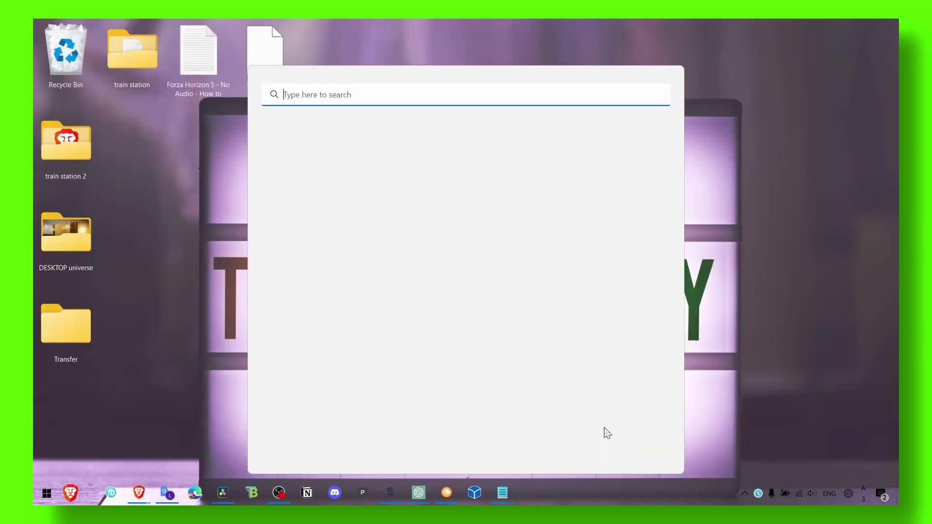
text(m)
key(BackSpace)
text(powe)
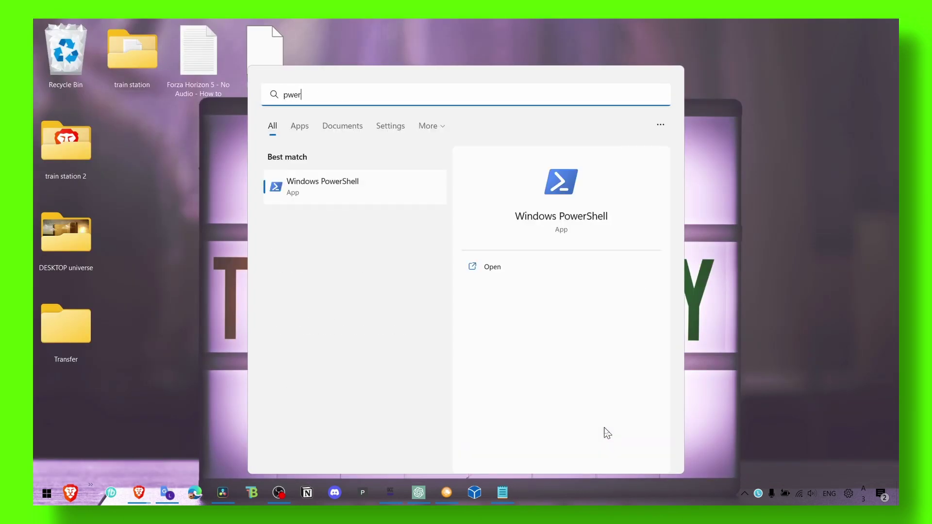
key(BackSpace)
key(BackSpace)
key(BackSpace)
text(erfoman)
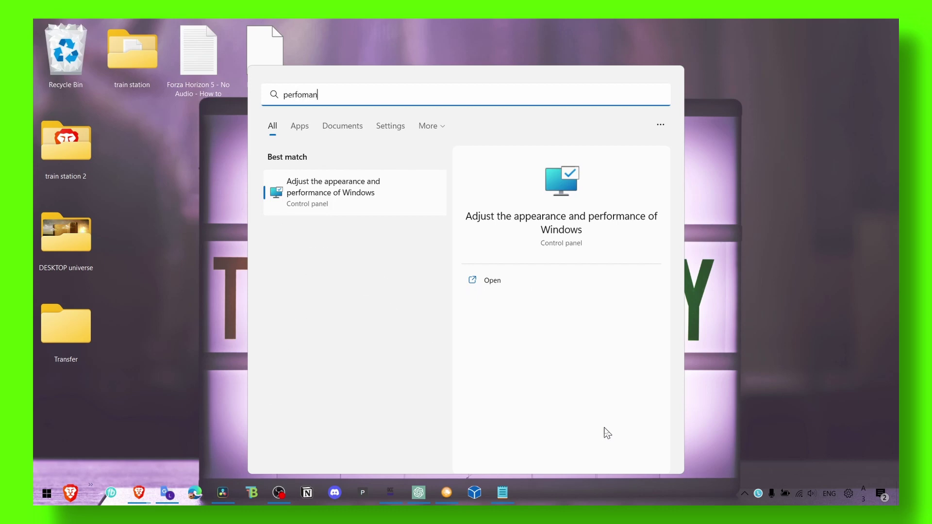
key(BackSpace)
key(BackSpace)
text(o)
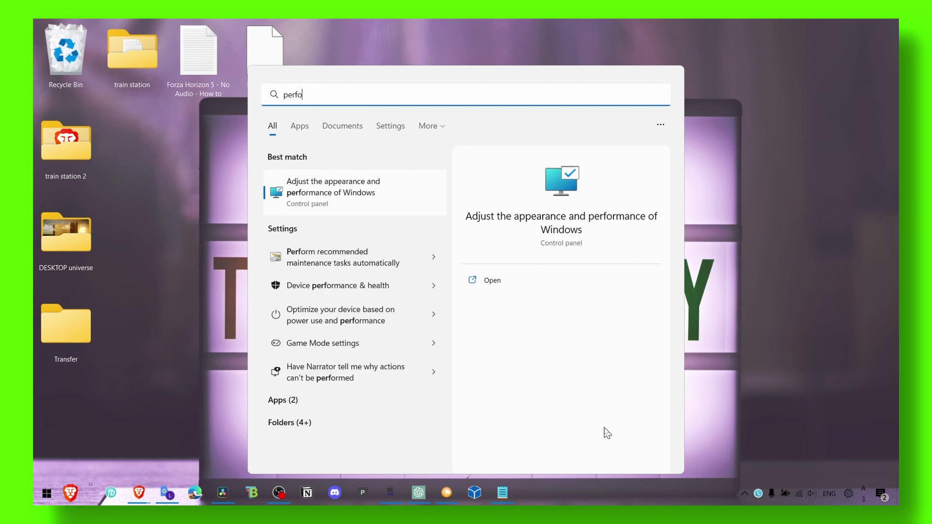
text(rmance)
key(BackSpace)
key(BackSpace)
key(BackSpace)
key(BackSpace)
key(BackSpace)
key(BackSpace)
key(BackSpace)
key(BackSpace)
key(BackSpace)
key(BackSpace)
key(BackSpace)
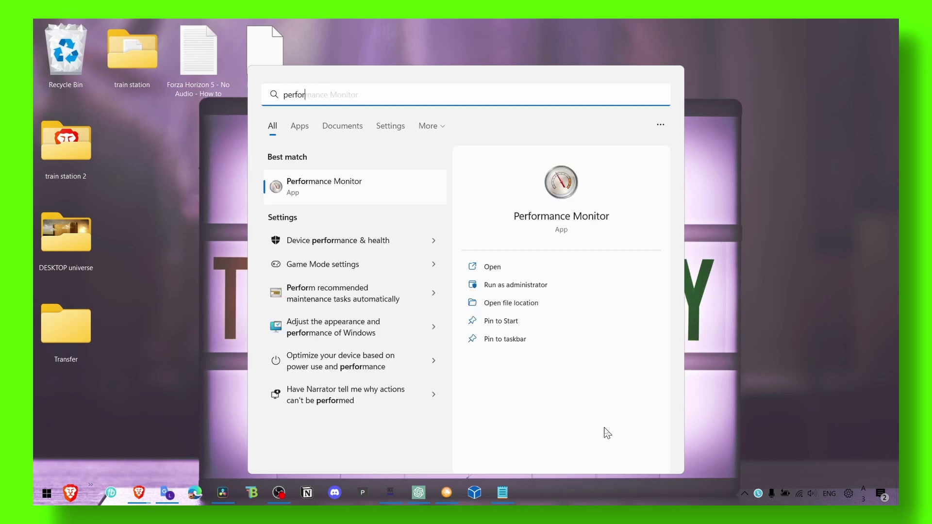
text(adu)
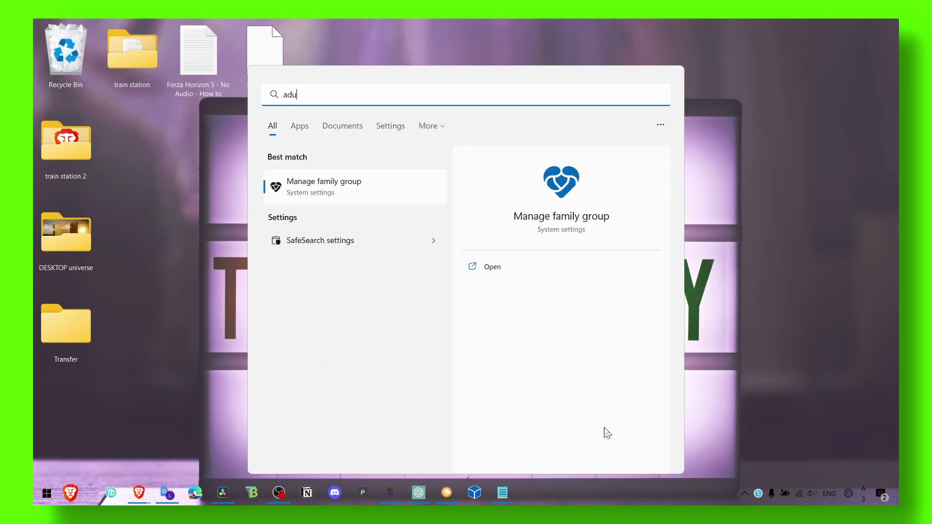
key(BackSpace)
key(BackSpace)
key(BackSpace)
text(adugest)
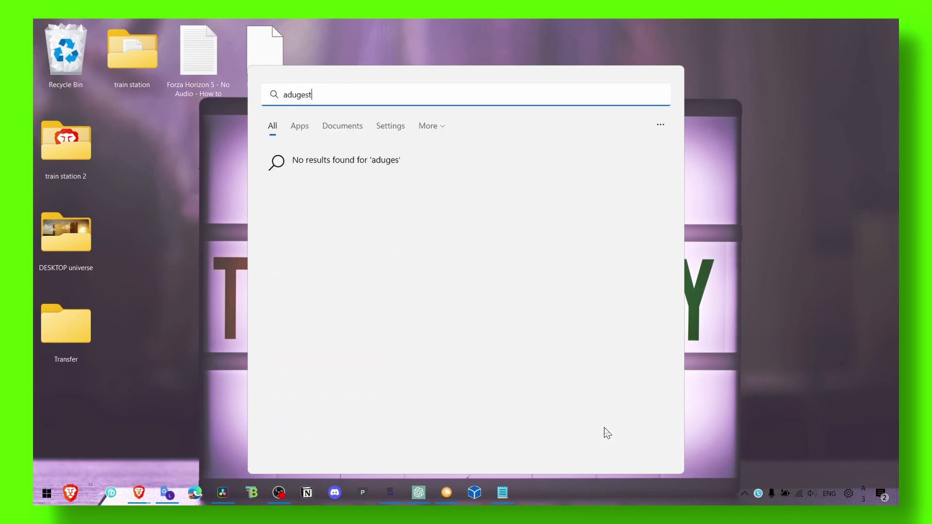
key(BackSpace)
key(BackSpace)
key(BackSpace)
key(BackSpace)
key(BackSpace)
key(BackSpace)
text(dujst)
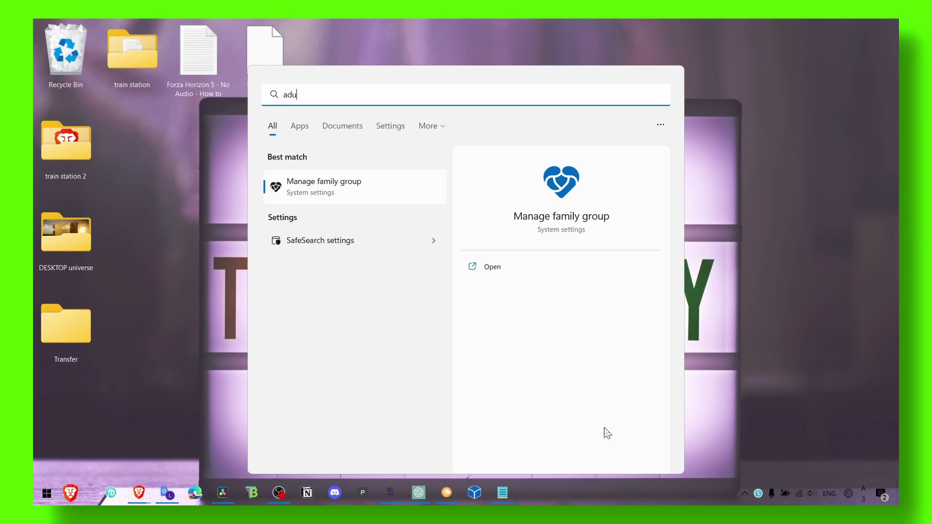
key(BackSpace)
key(BackSpace)
key(BackSpace)
key(BackSpace)
key(BackSpace)
key(BackSpace)
key(BackSpace)
text(perd)
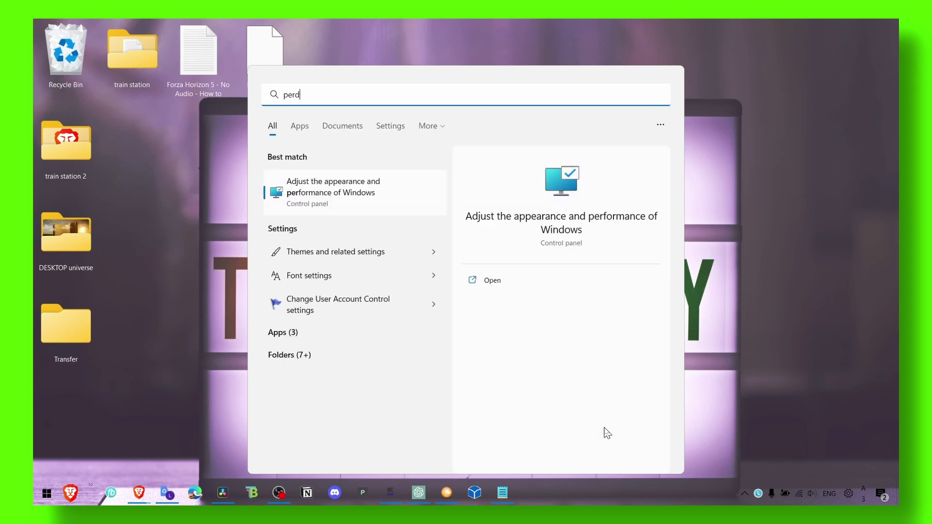
key(BackSpace)
key(BackSpace)
key(BackSpace)
key(BackSpace)
text(adjust)
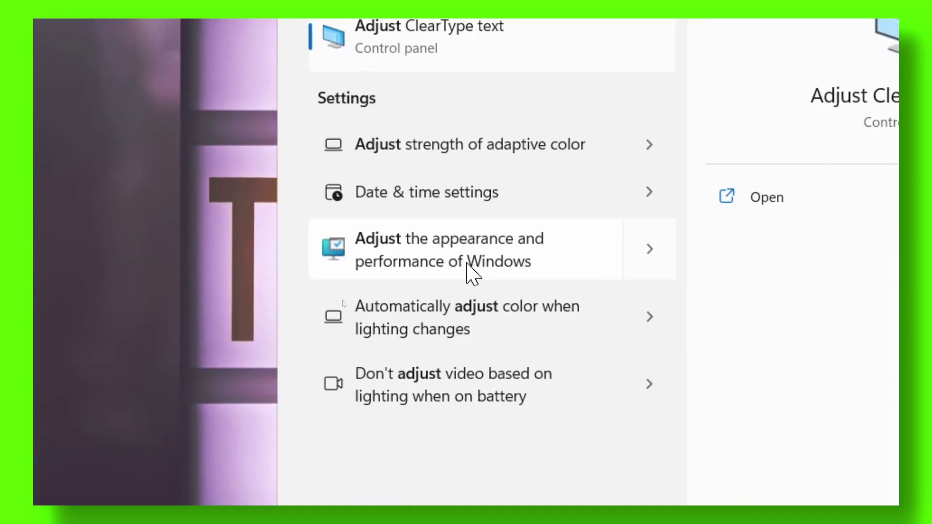
click(341, 302)
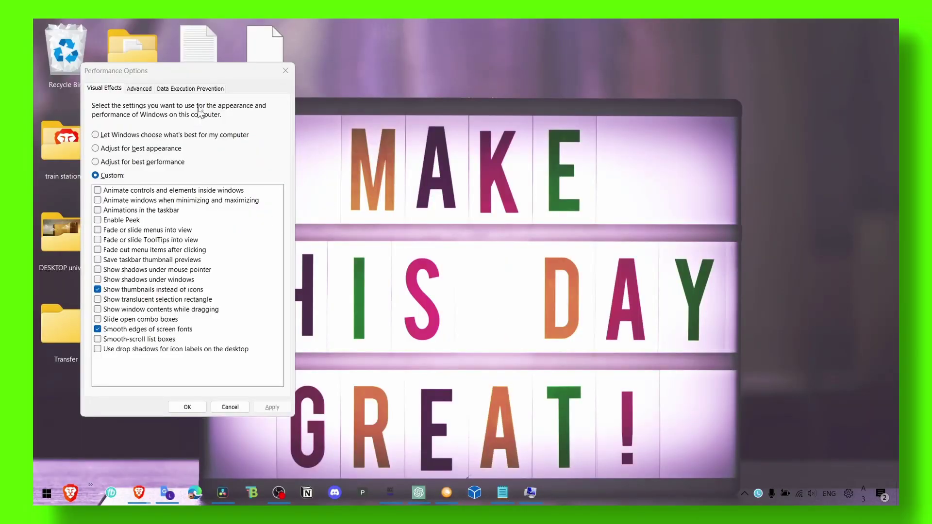
- Apply Custom visual effects keeping only thumbnails and smooth screen-font edges, and close Performance Options
drag(216, 73, 534, 73)
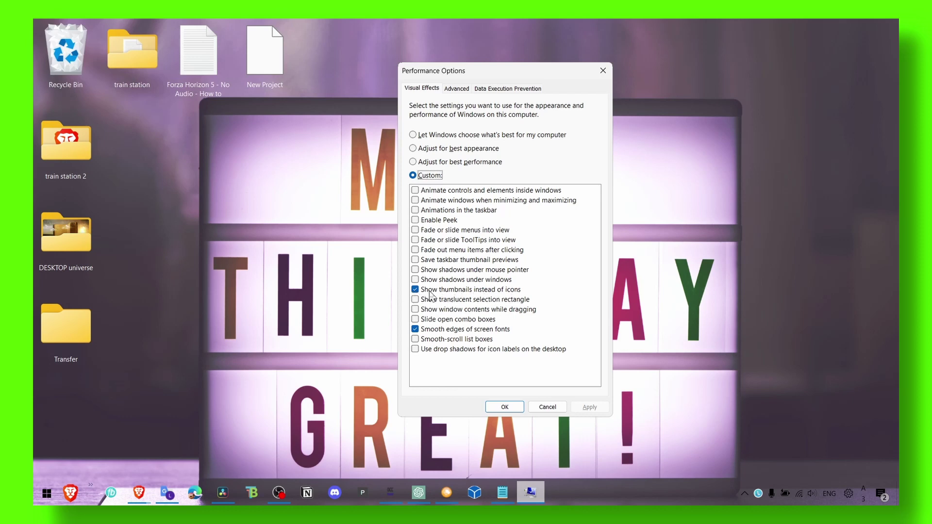
click(503, 407)
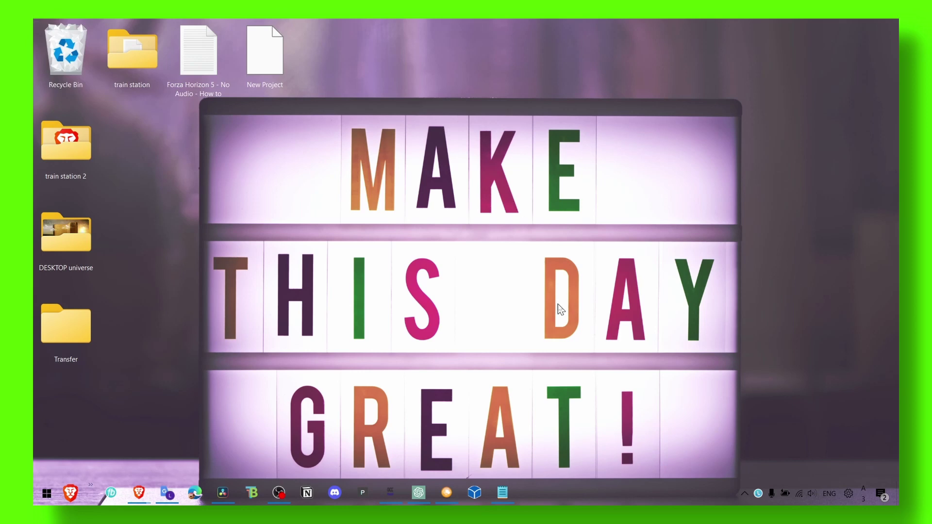
- Search 'game mode' and browse the Gaming settings pages through to Captures
key(super+s)
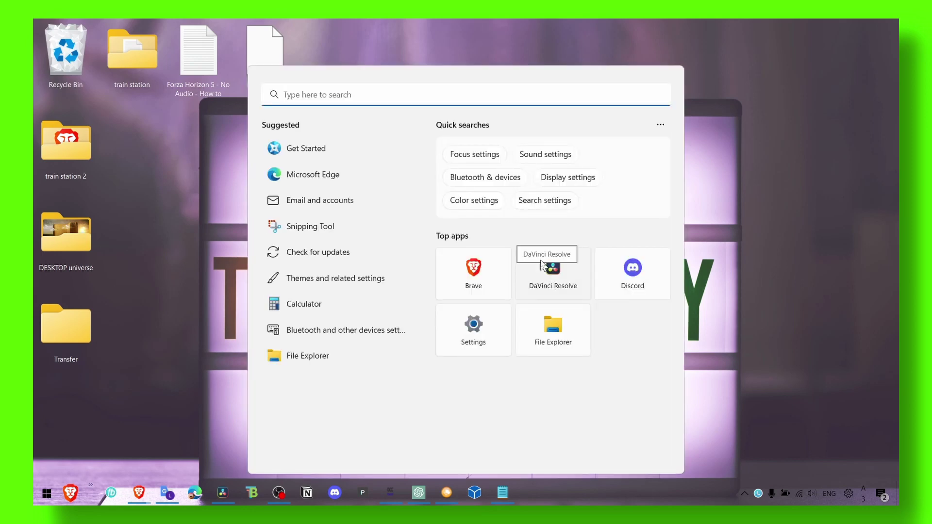
text(game)
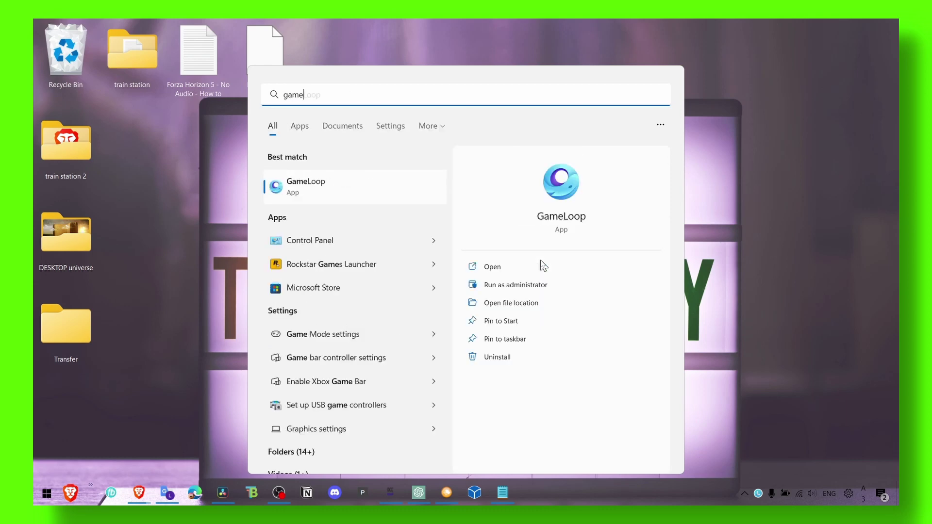
text( mode)
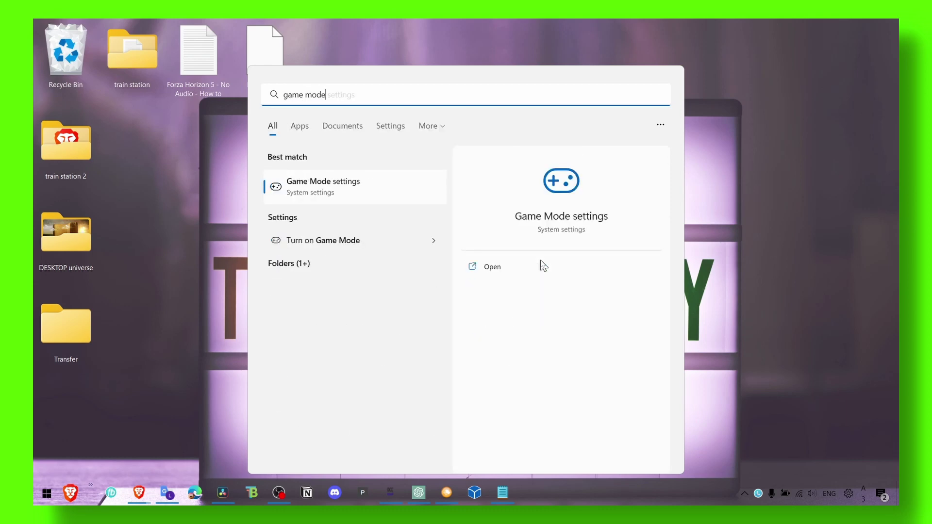
click(427, 194)
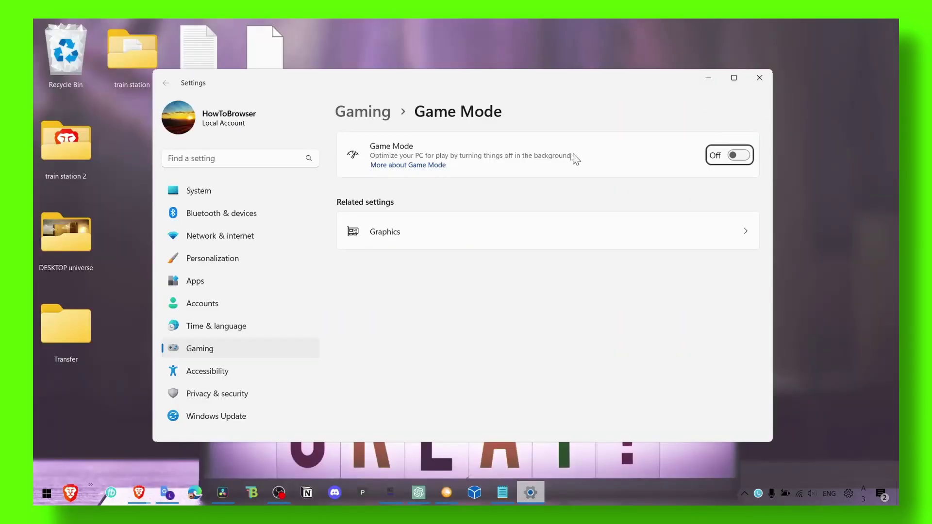
click(249, 350)
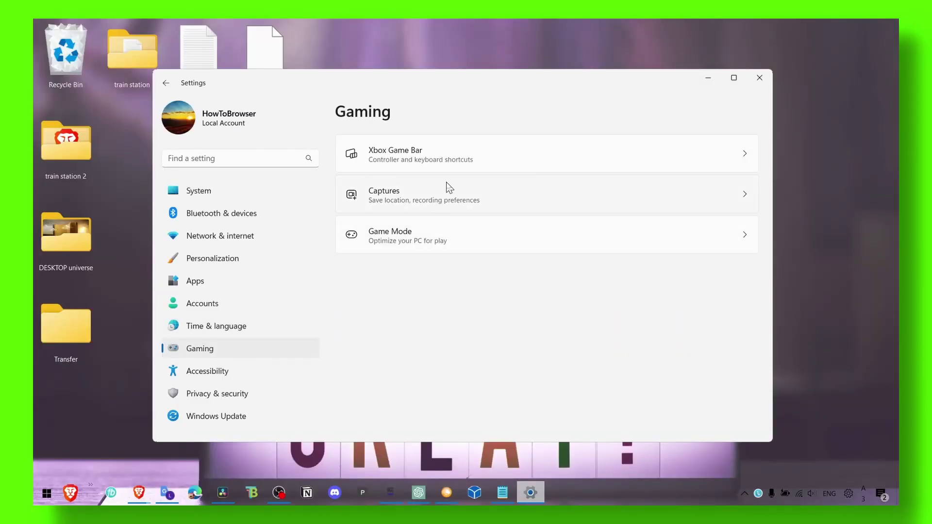
click(450, 167)
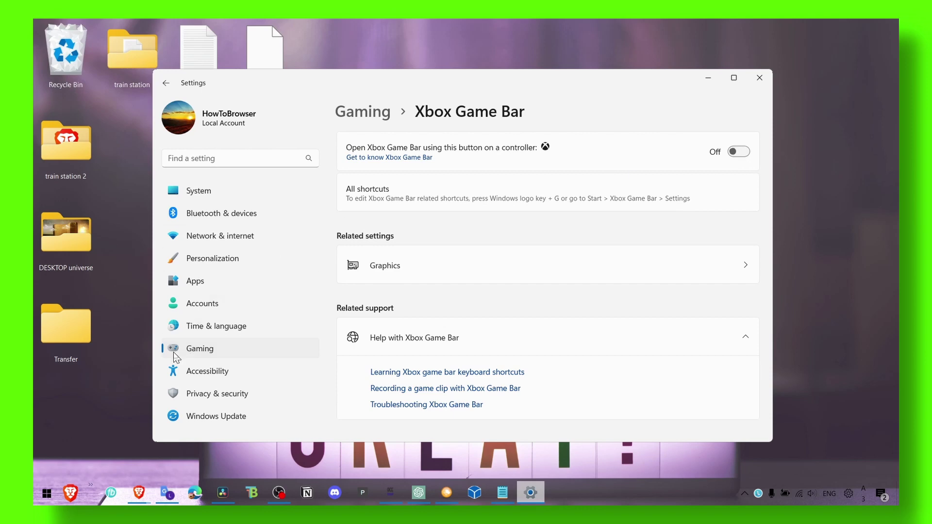
click(224, 349)
click(640, 242)
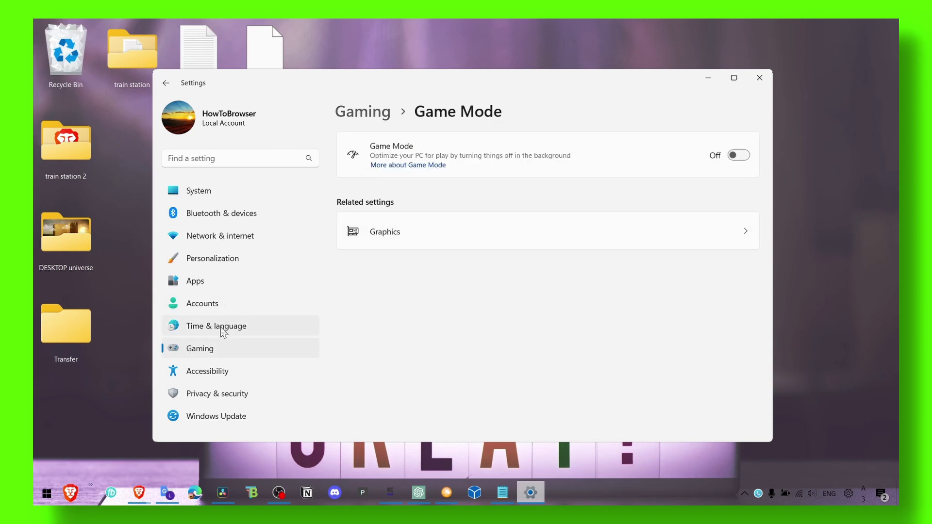
click(194, 349)
click(475, 206)
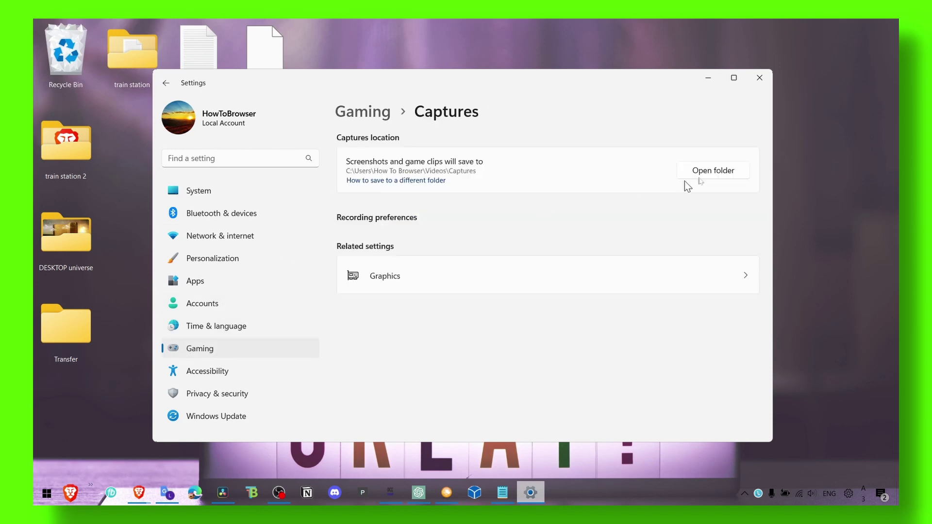
- Set Blender's per-app graphics preference to High performance, save it, and close Settings
click(415, 282)
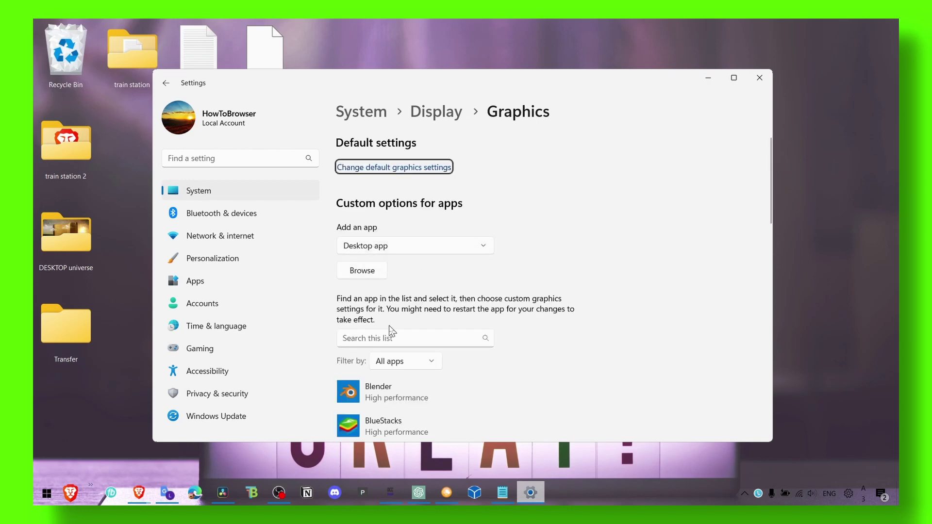
scroll(393, 224, down, 5)
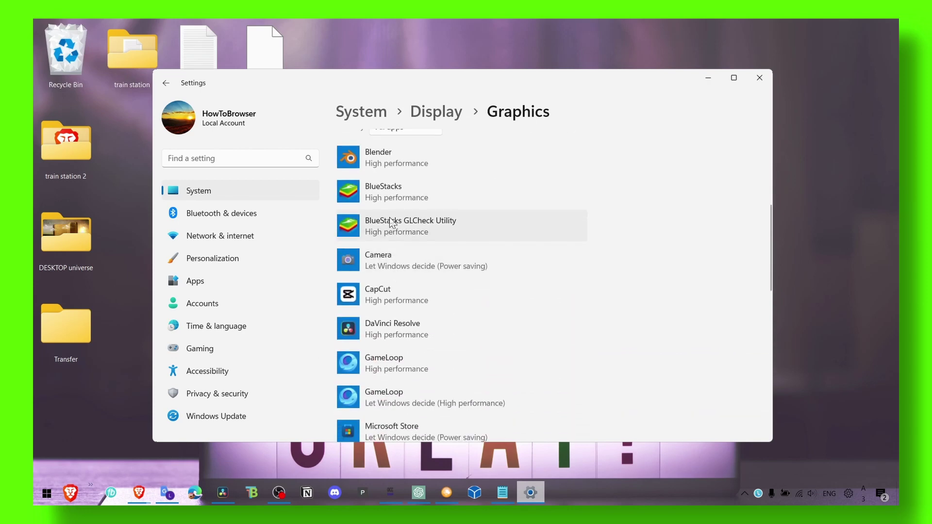
click(392, 224)
click(427, 162)
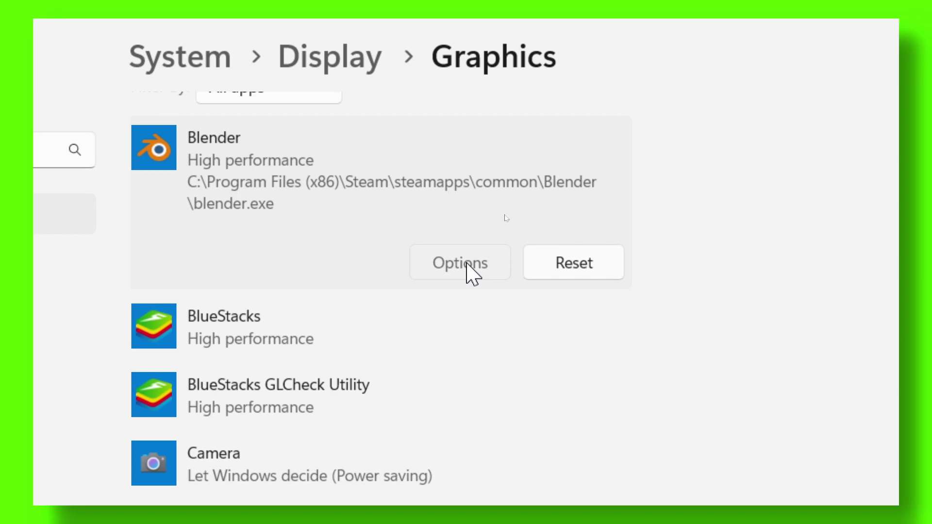
click(466, 263)
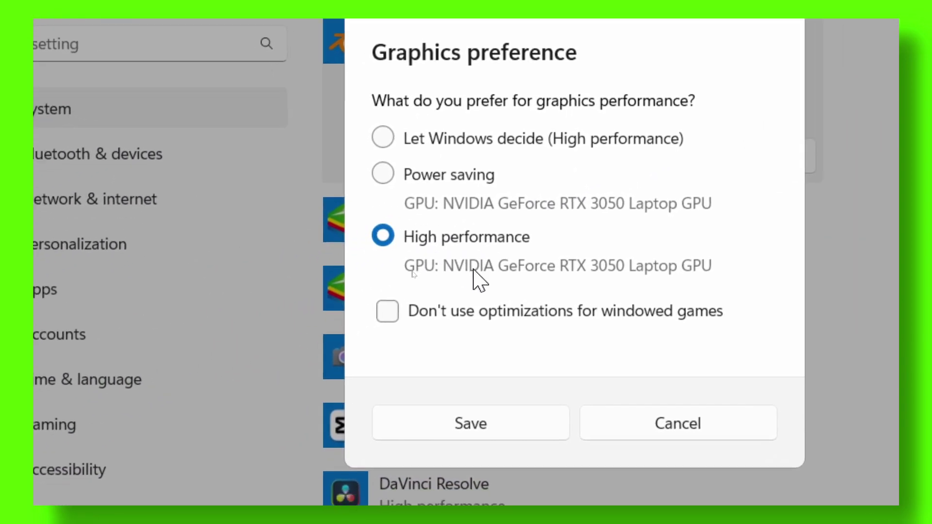
click(522, 418)
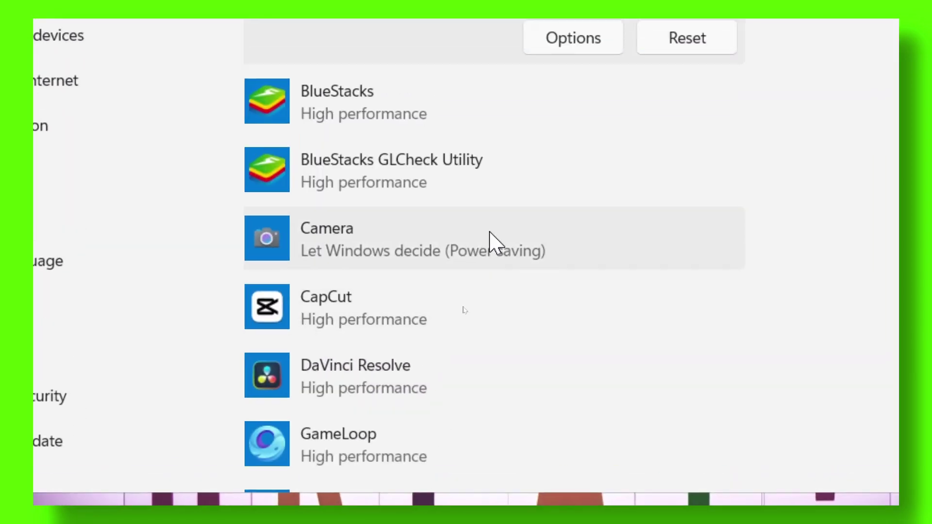
click(760, 79)
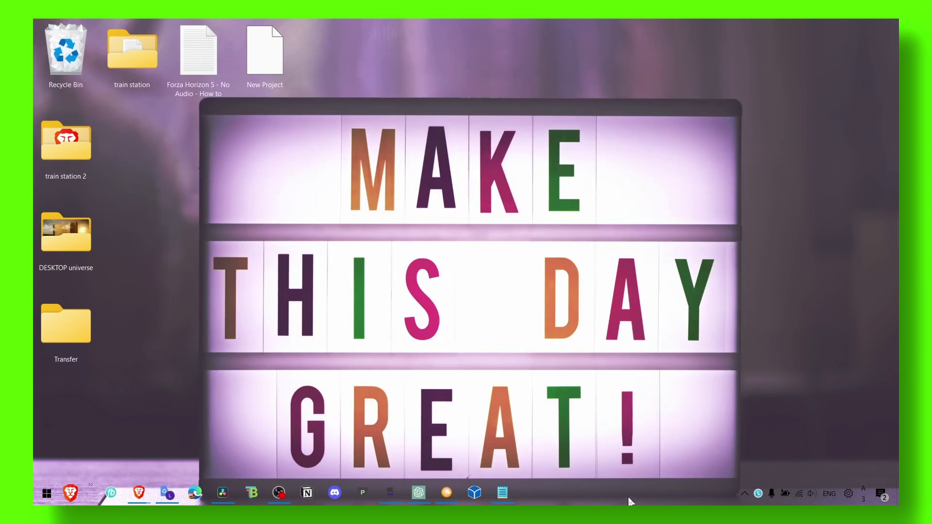
- Launch Registry Editor via search and navigate to HKEY_CURRENT_USER\System\GameConfigStore
key(super+s)
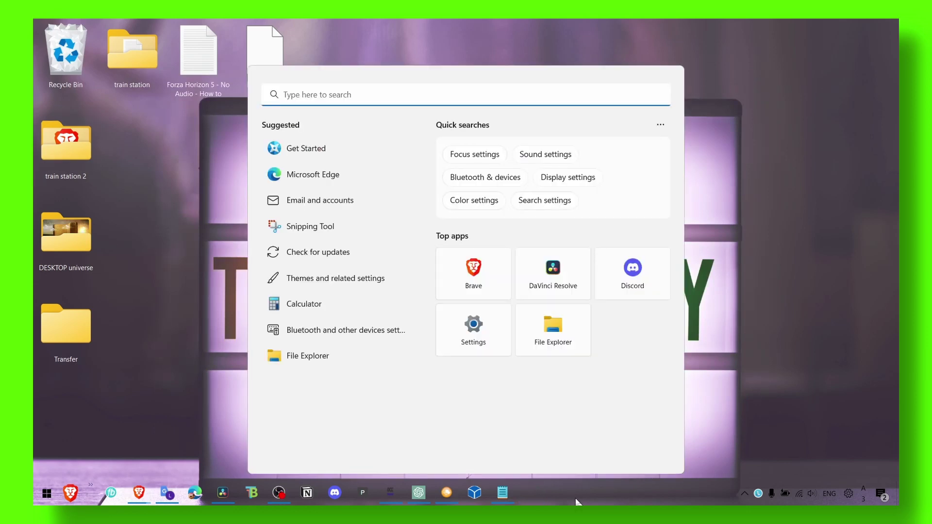
text(regd)
key(BackSpace)
key(BackSpace)
key(BackSpace)
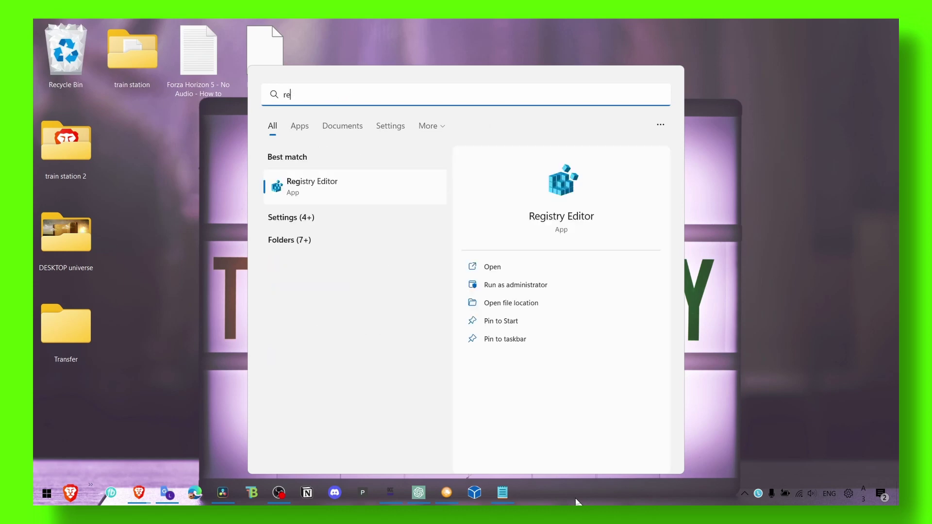
text(eg)
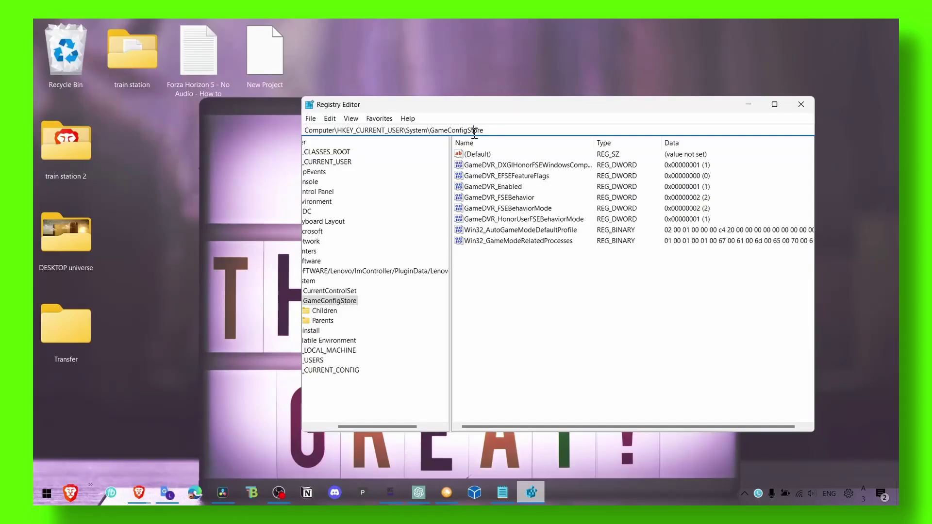
double_click(461, 130)
click(461, 130)
drag(342, 130, 320, 132)
click(311, 131)
drag(371, 426, 345, 426)
click(353, 162)
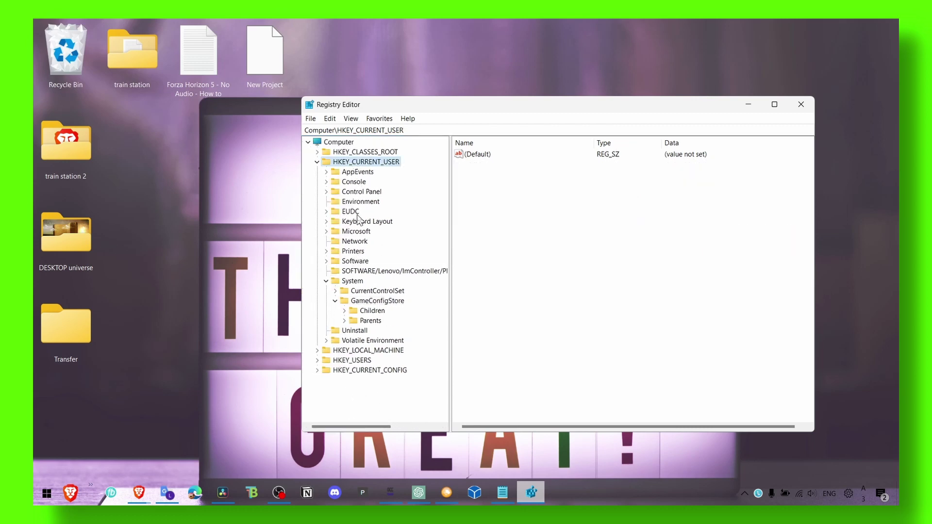
click(352, 281)
click(363, 302)
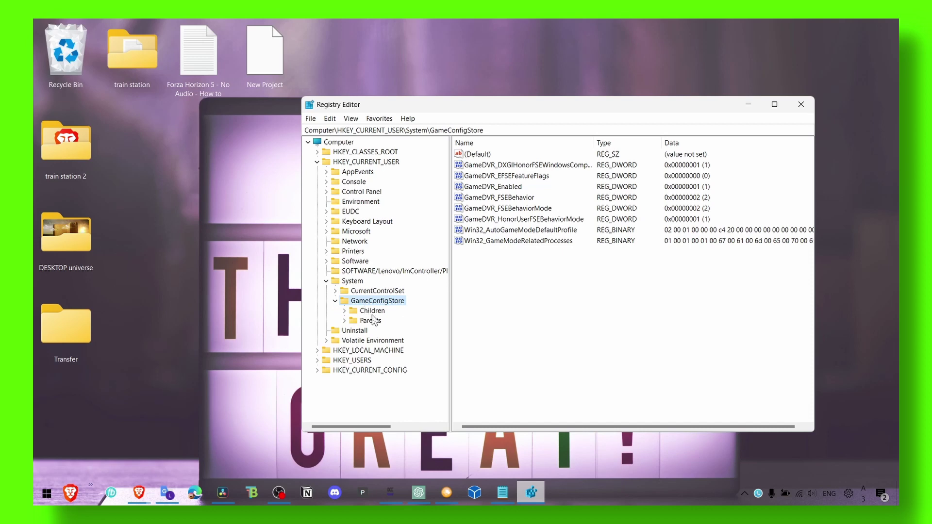
- Set GameDVR_Enabled's value data to 0 and close Registry Editor
click(490, 190)
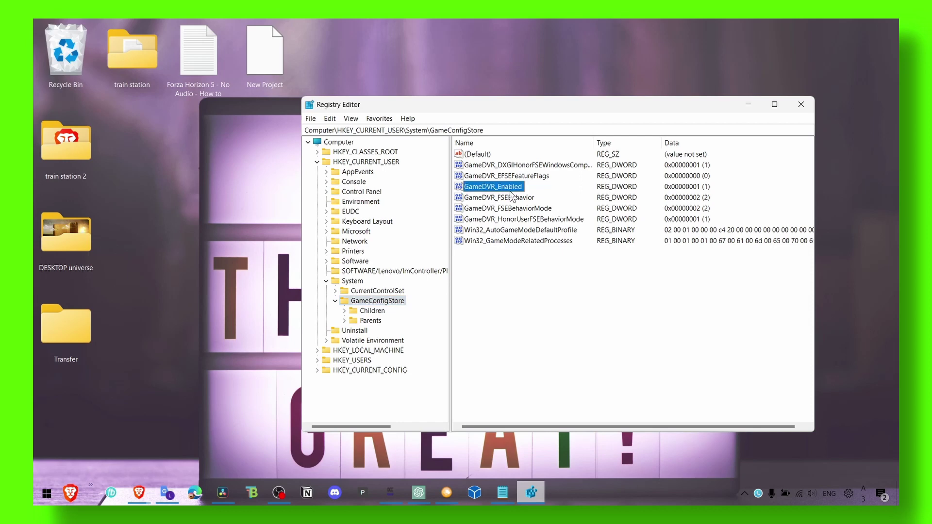
right_click(511, 191)
click(527, 196)
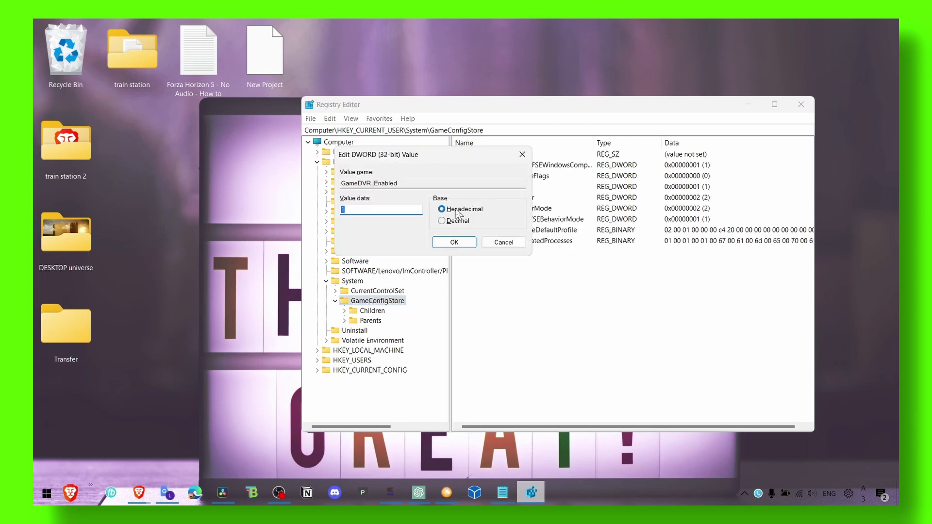
click(401, 212)
text(0)
click(454, 243)
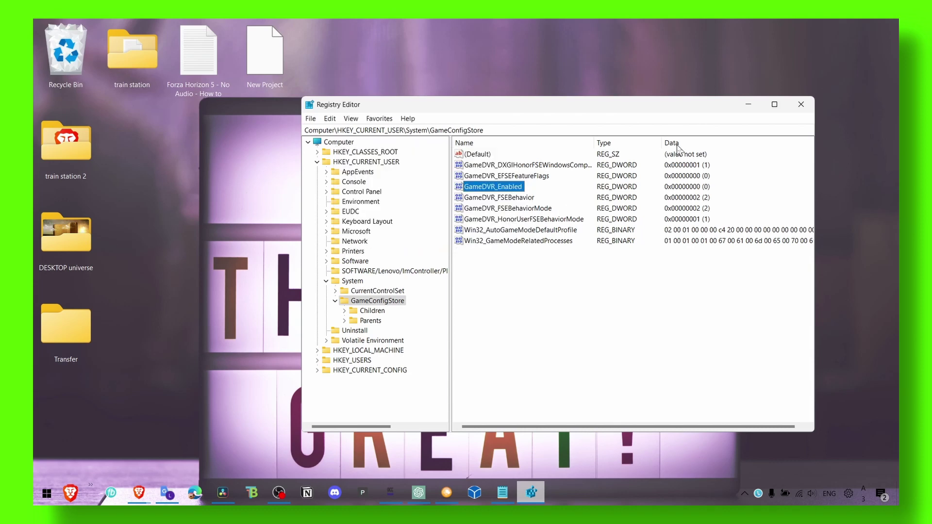
click(802, 104)
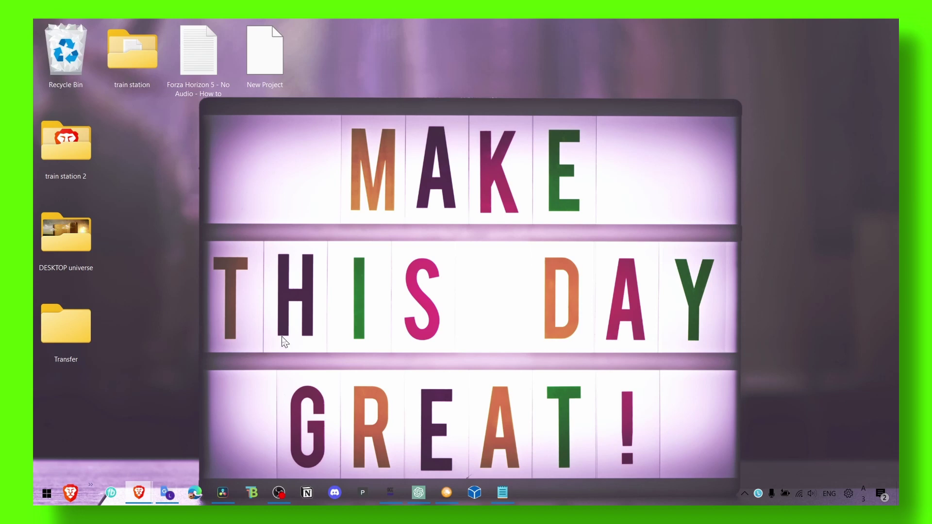
- Reopen Registry Editor at HKEY_LOCAL_MACHINE\SOFTWARE\Microsoft\PolicyManager\default\ApplicationManagement\AllowGameDVR
key(super)
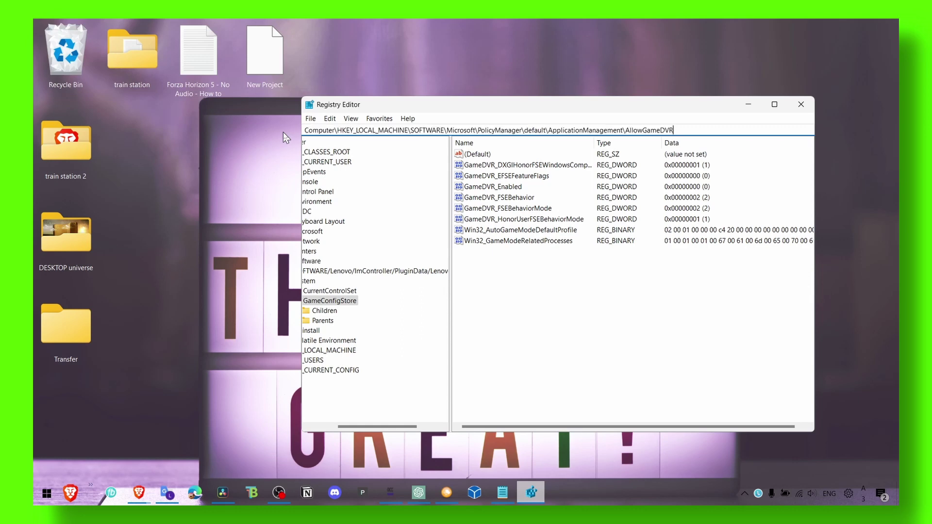
key(Return)
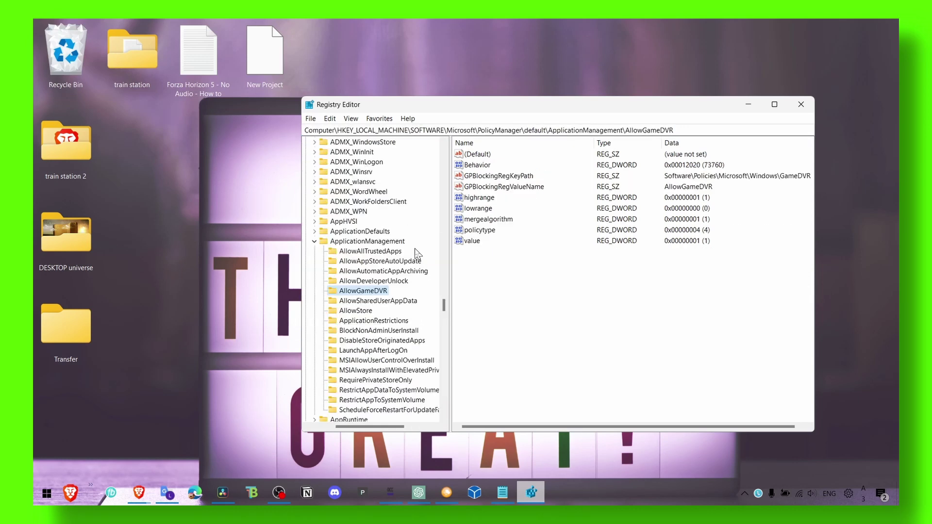
drag(443, 307, 445, 236)
drag(368, 427, 357, 429)
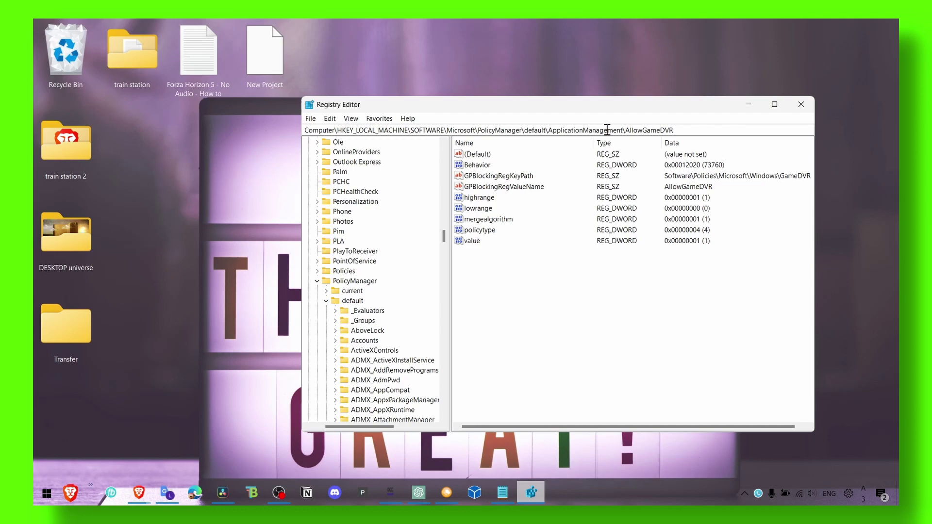
scroll(414, 247, down, 20)
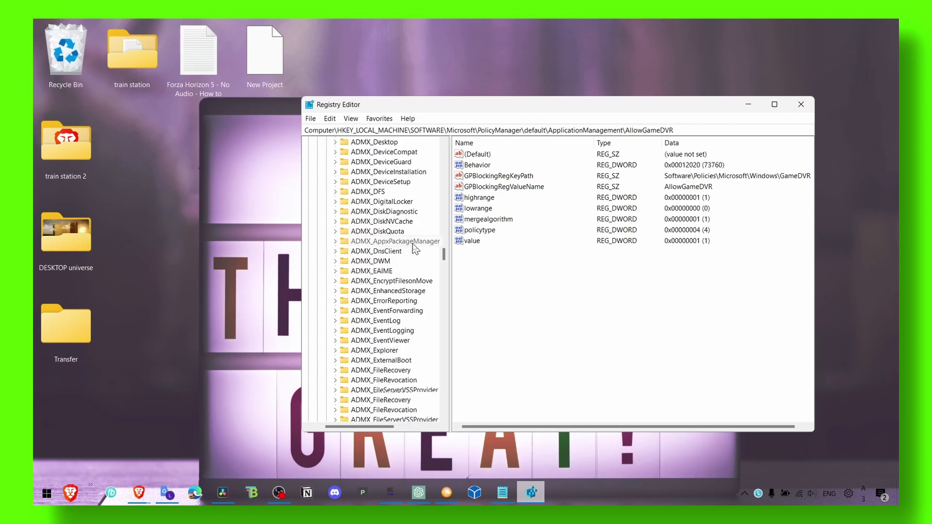
scroll(414, 247, down, 6)
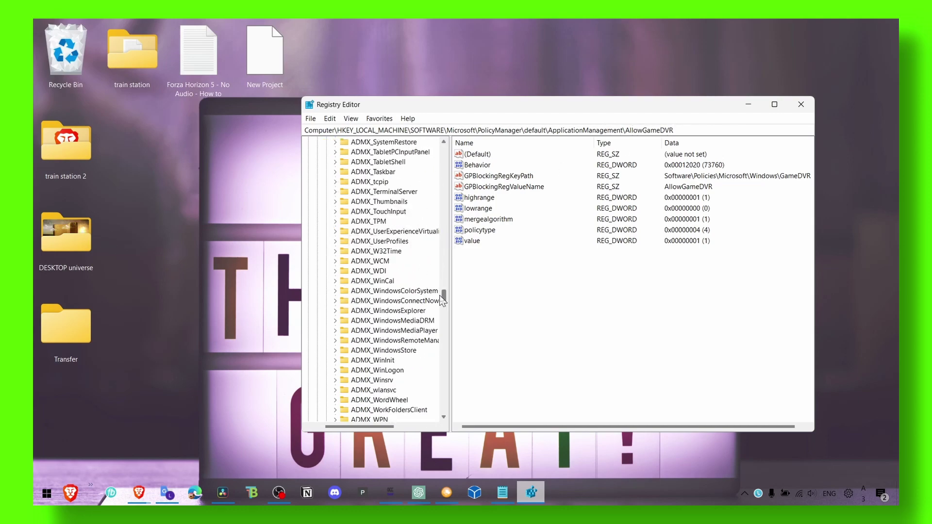
mouse_move(442, 291)
mouse_down()
mouse_move(448, 416)
mouse_move(444, 291)
mouse_up()
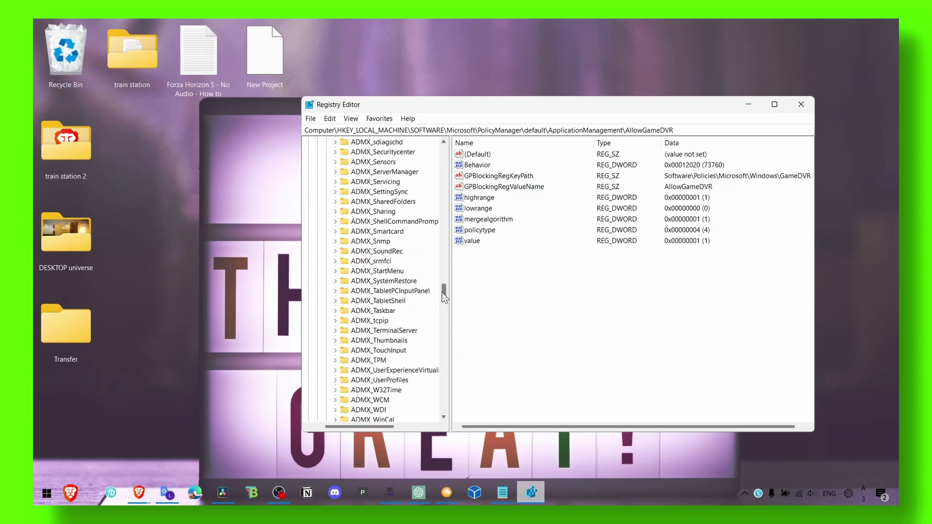
- Change the AllowGameDVR 'value' entry's data from 1 to 0
click(468, 243)
right_click(470, 243)
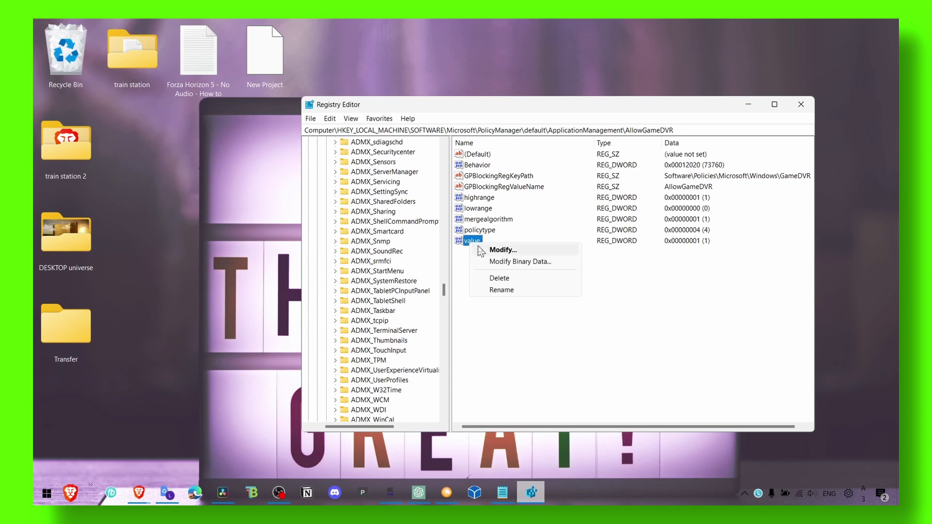
click(481, 251)
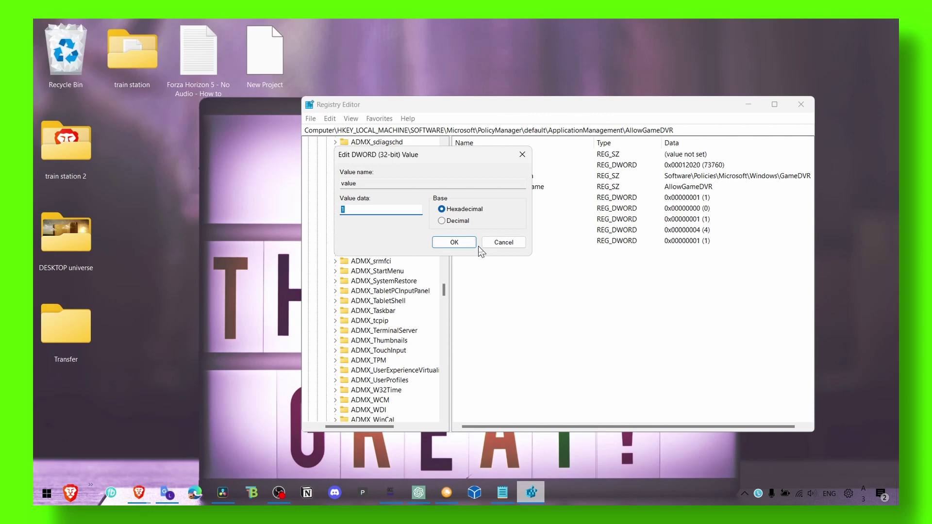
click(397, 214)
click(454, 242)
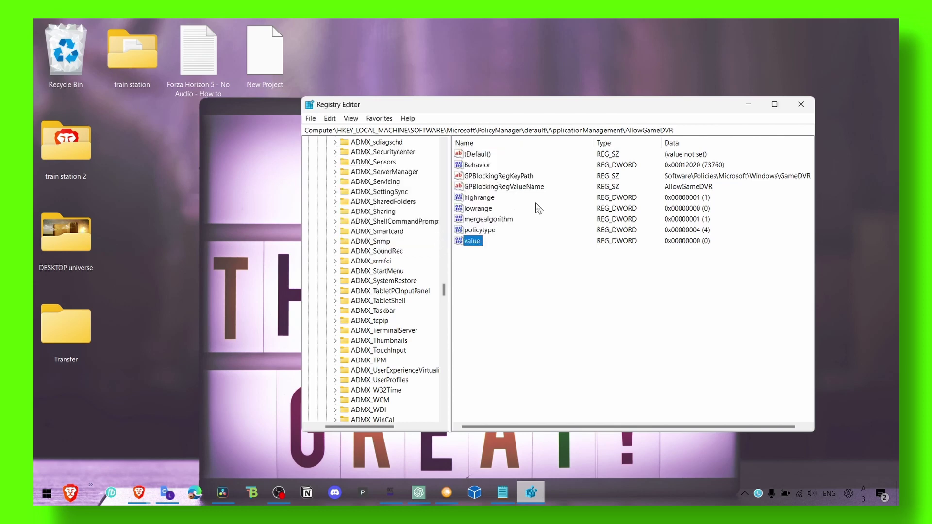
- Copy the full AllowGameDVR key path from the address bar
double_click(670, 128)
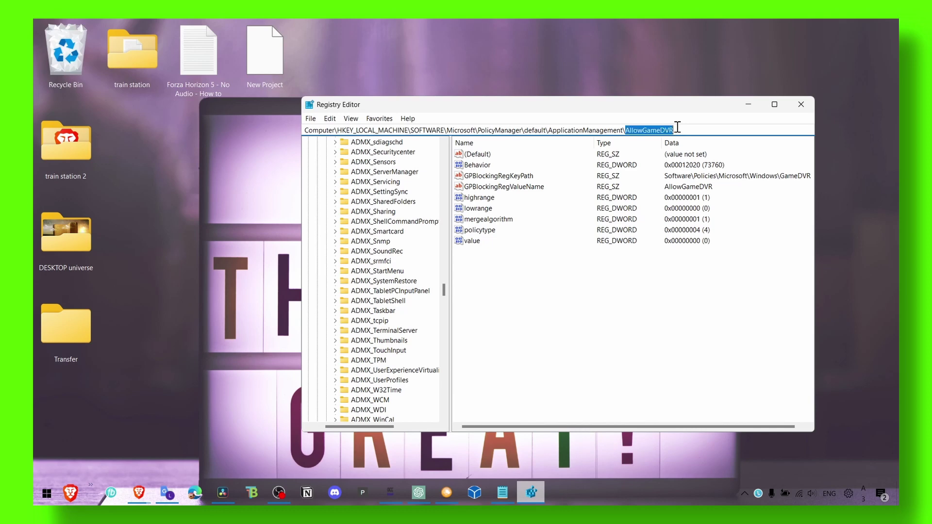
click(694, 127)
drag(681, 129, 309, 139)
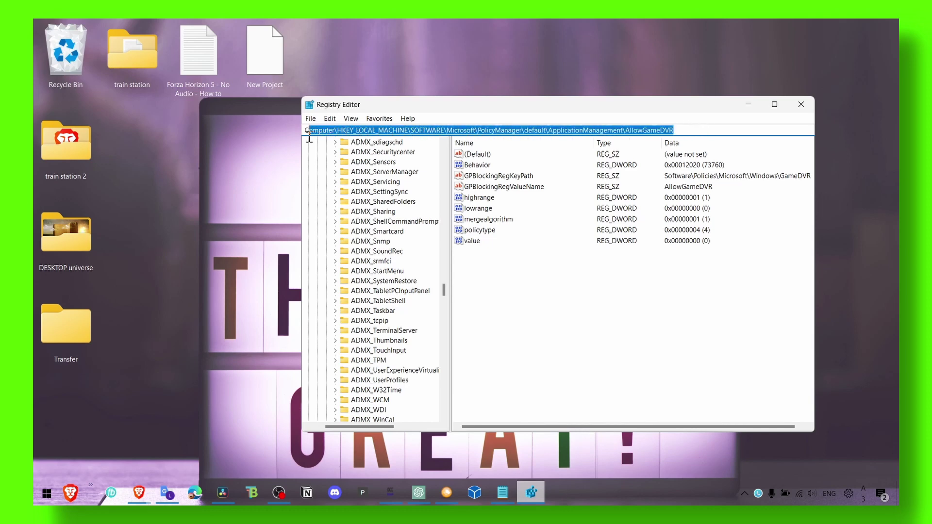
right_click(314, 136)
click(292, 168)
scroll(403, 209, up, 5)
drag(444, 286, 447, 146)
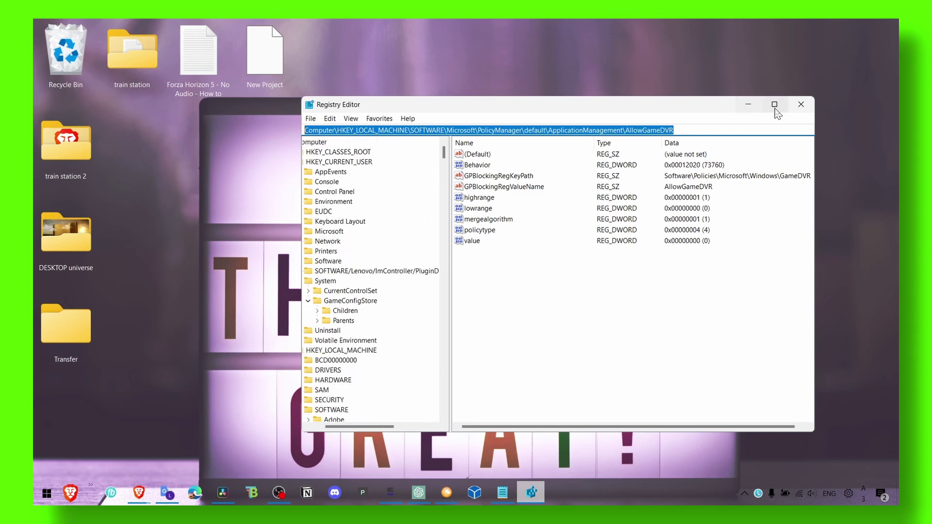
- Close Registry Editor and toggle the taskbar's hidden notification-area icons flyout
click(801, 105)
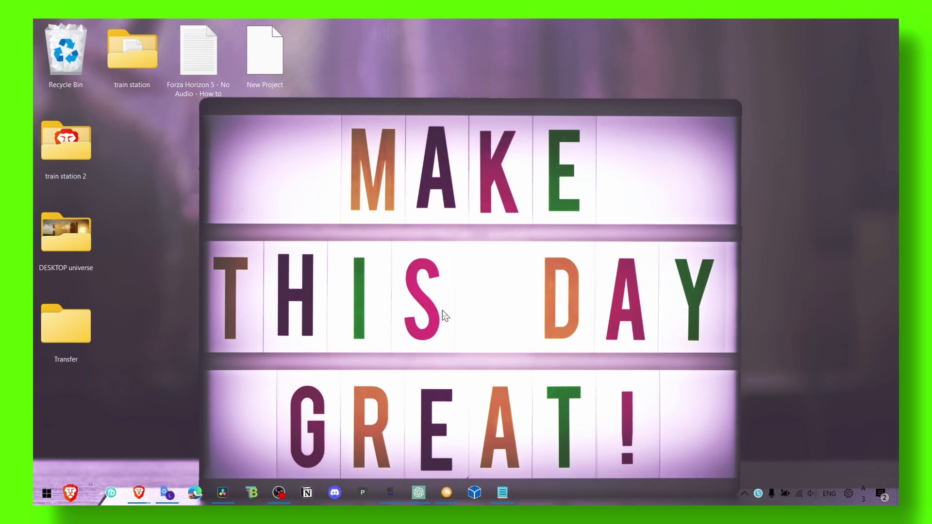
click(739, 494)
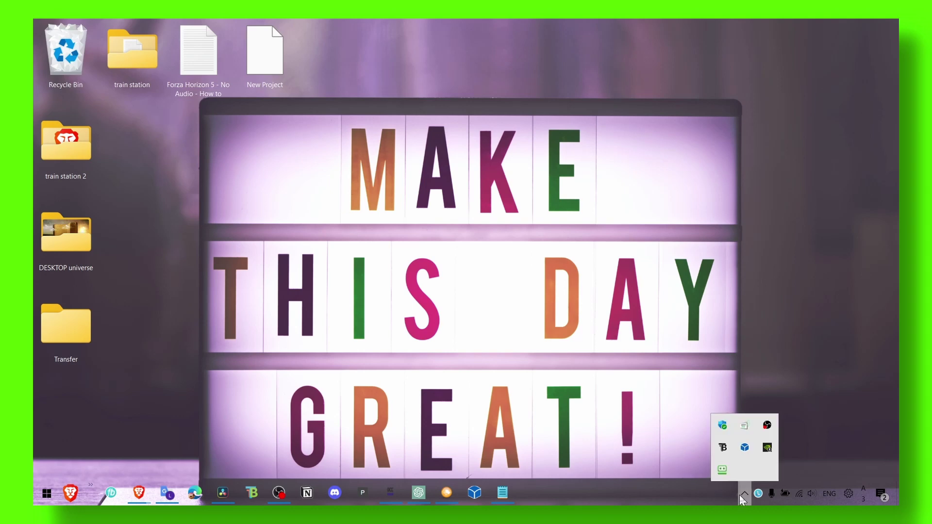
click(739, 494)
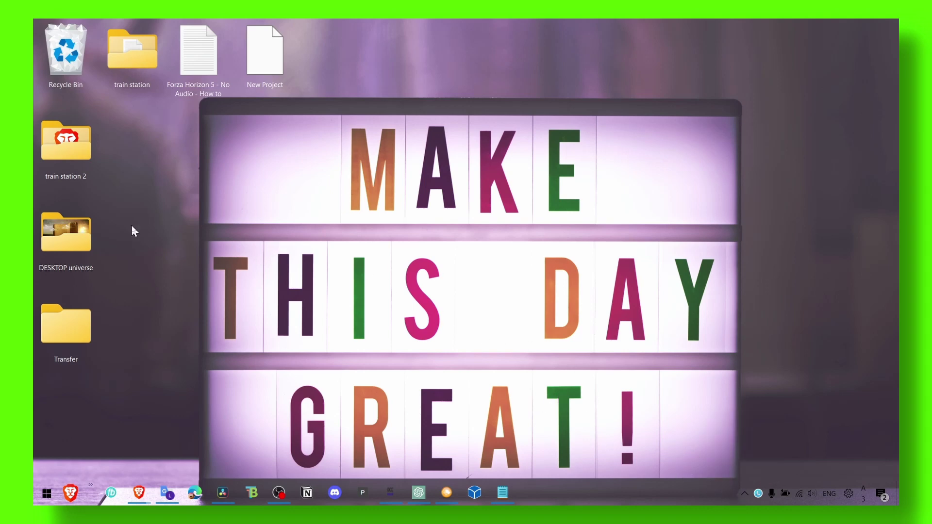
click(742, 492)
right_click(590, 497)
click(616, 425)
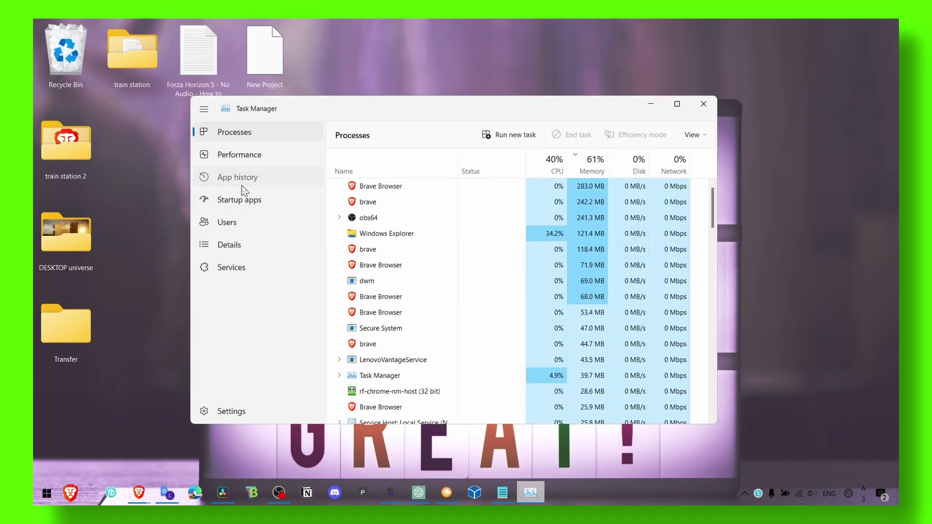
click(244, 181)
click(246, 201)
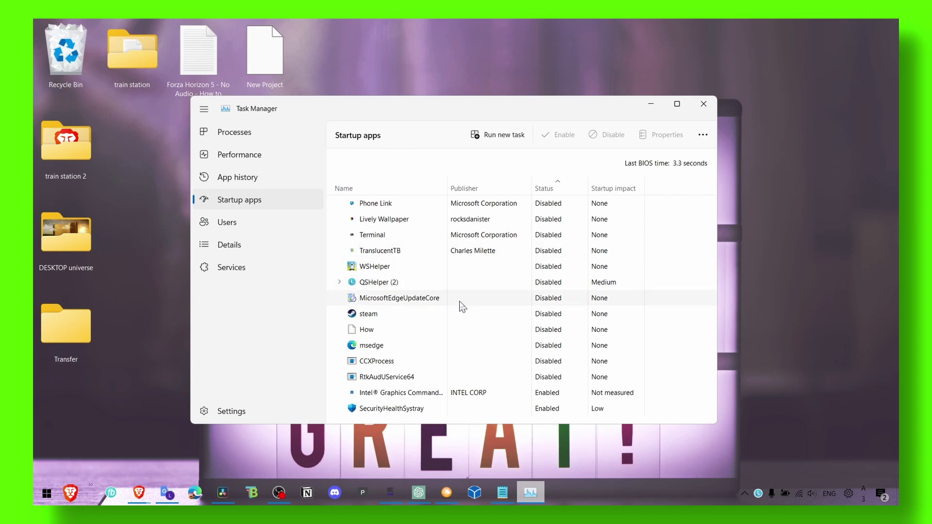
click(417, 297)
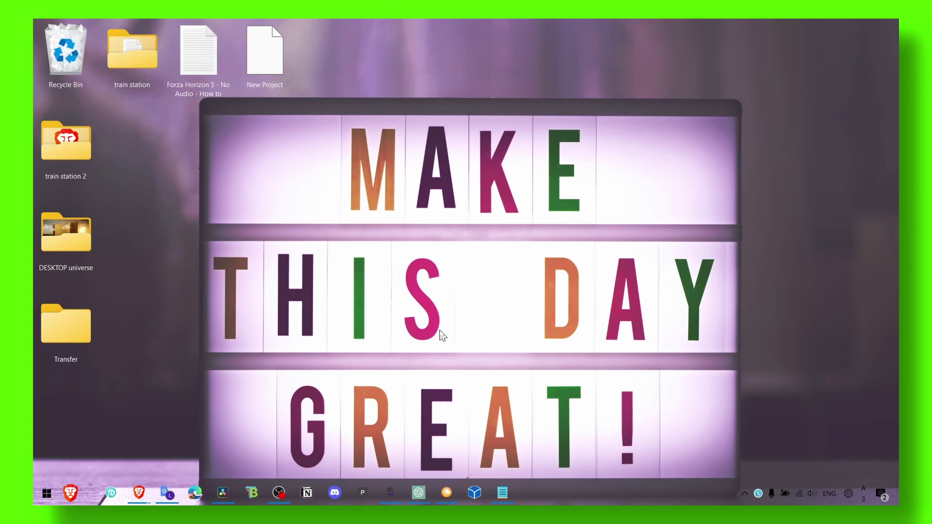
- Bring back the Notepad note titled 'Forza Horizon 4 Lagging/LOW FPS - How to fix'
click(502, 493)
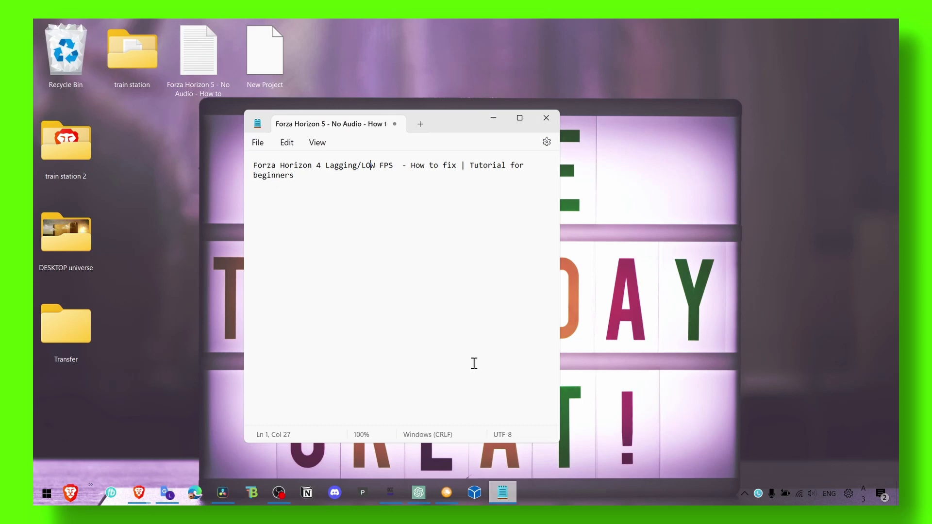
click(444, 199)
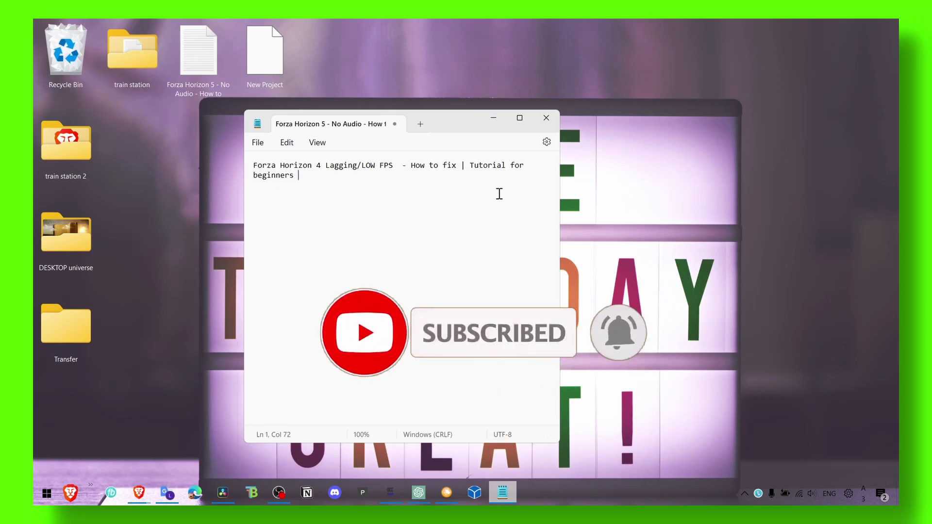
click(577, 491)
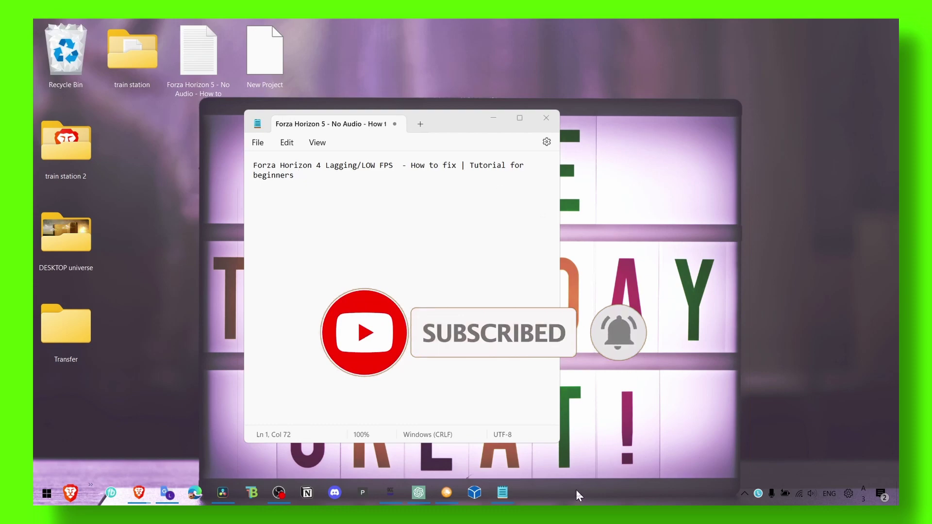